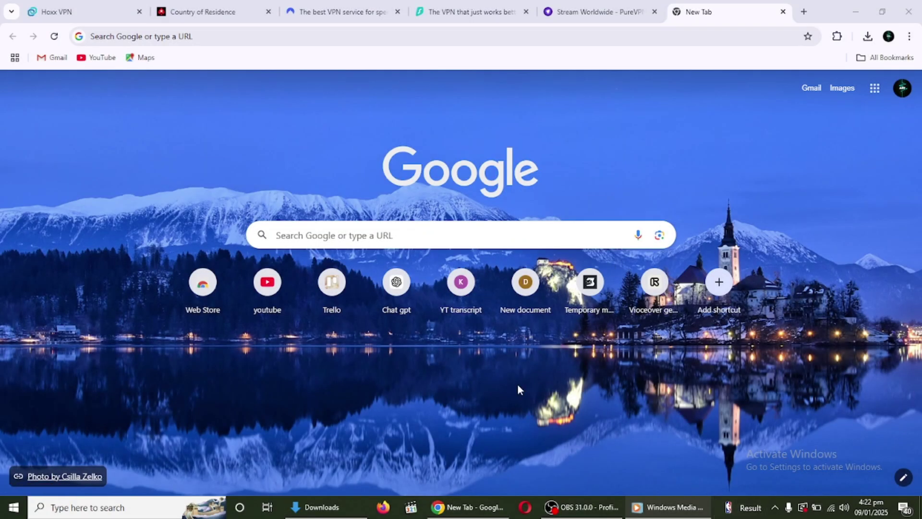
Bring the Chrome window showing the Google new-tab page forward and dismiss its context menu
click(751, 225)
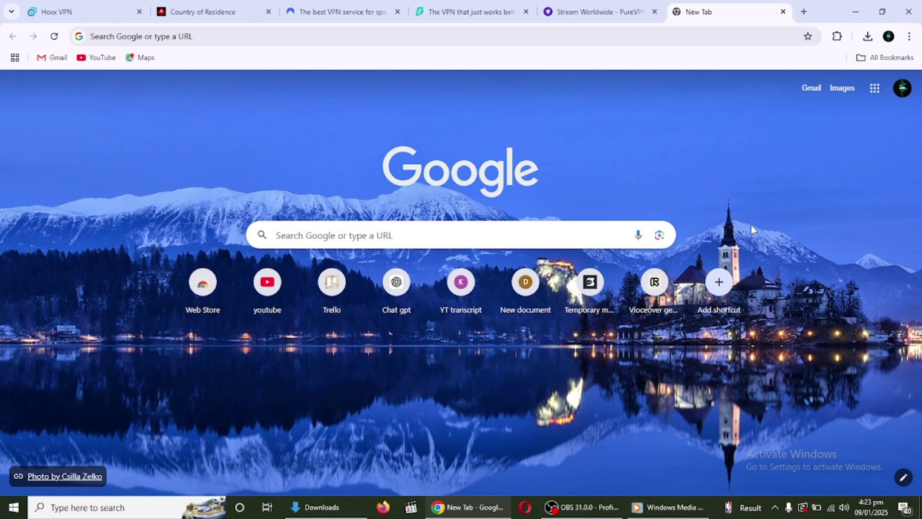
right_click(751, 229)
click(736, 187)
Show the PokerStars signup page and highlight its 'not available in your country' notice
click(212, 17)
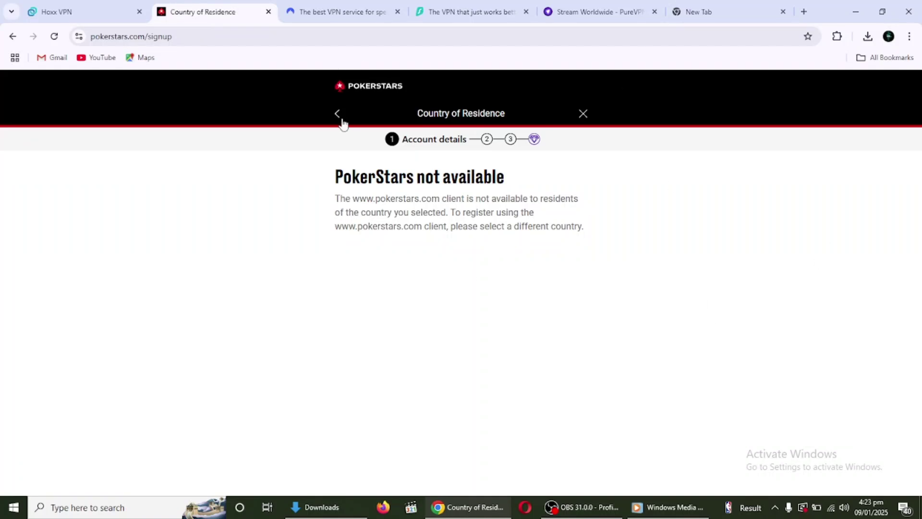
mouse_move(319, 192)
mouse_down()
mouse_move(522, 247)
mouse_move(685, 221)
mouse_up()
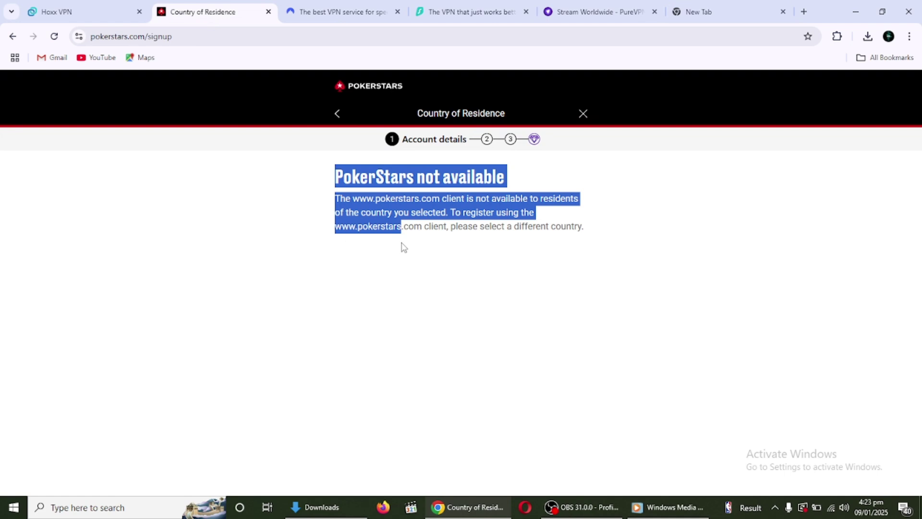
click(685, 220)
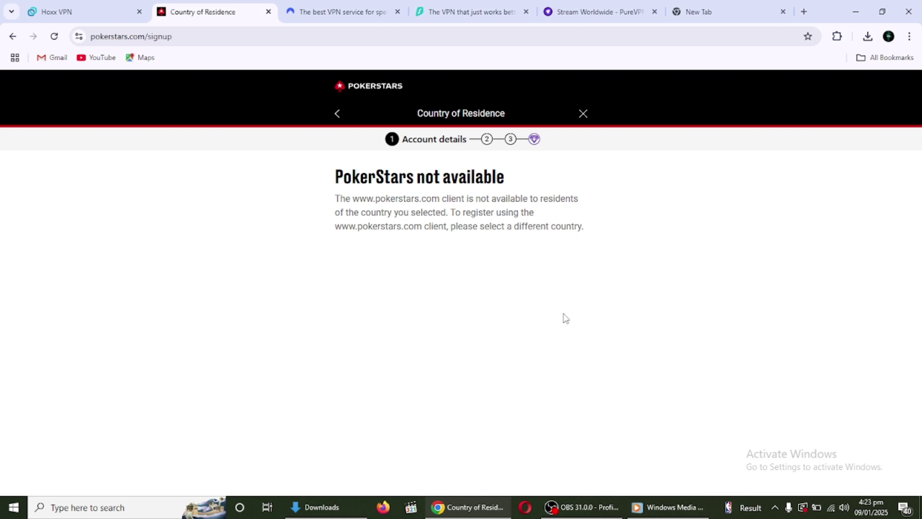
Look through the NordVPN, Surfshark and PureVPN pages, then return to the Google new-tab page
click(305, 12)
click(471, 12)
click(605, 12)
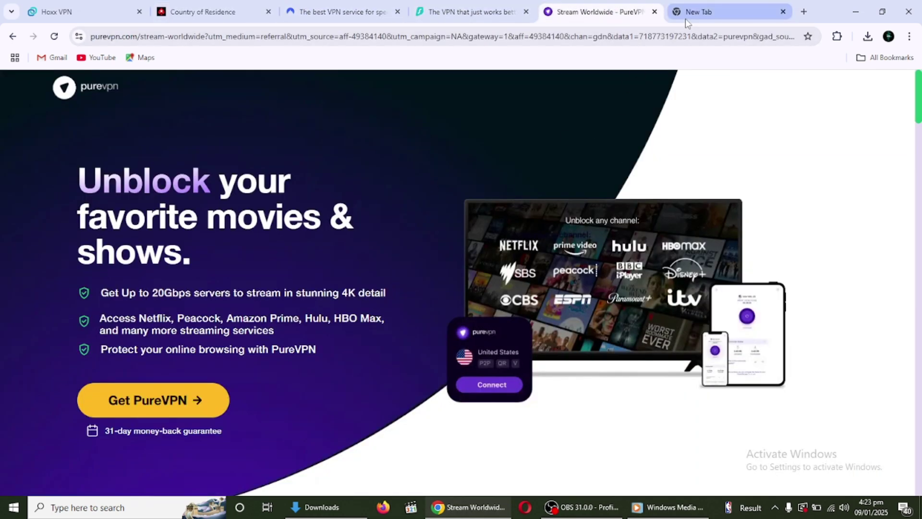
click(684, 18)
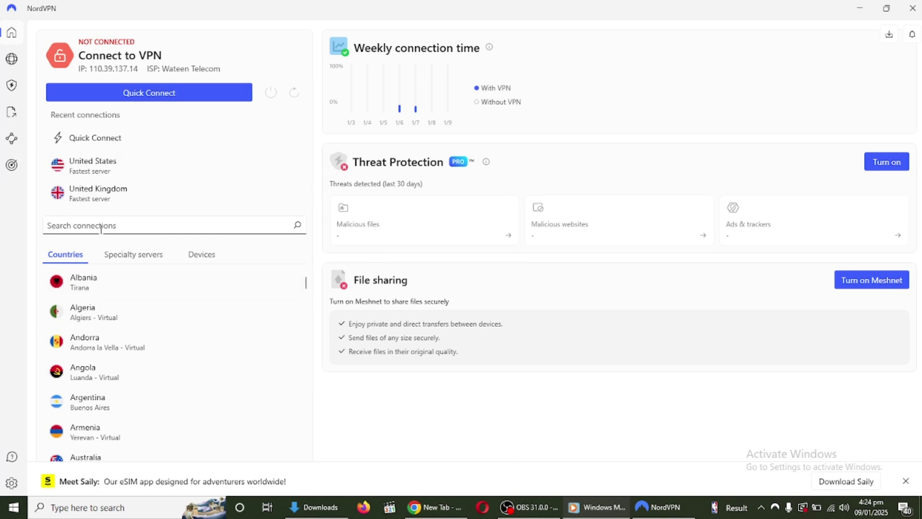
mouse_move(306, 289)
mouse_down()
mouse_move(310, 427)
mouse_move(309, 252)
mouse_up()
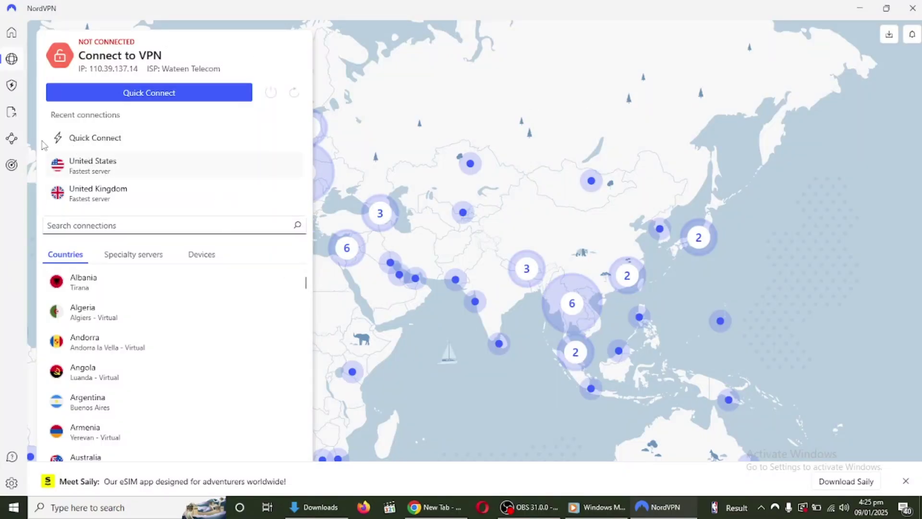
Return NordVPN to its home dashboard, still not connected
click(12, 33)
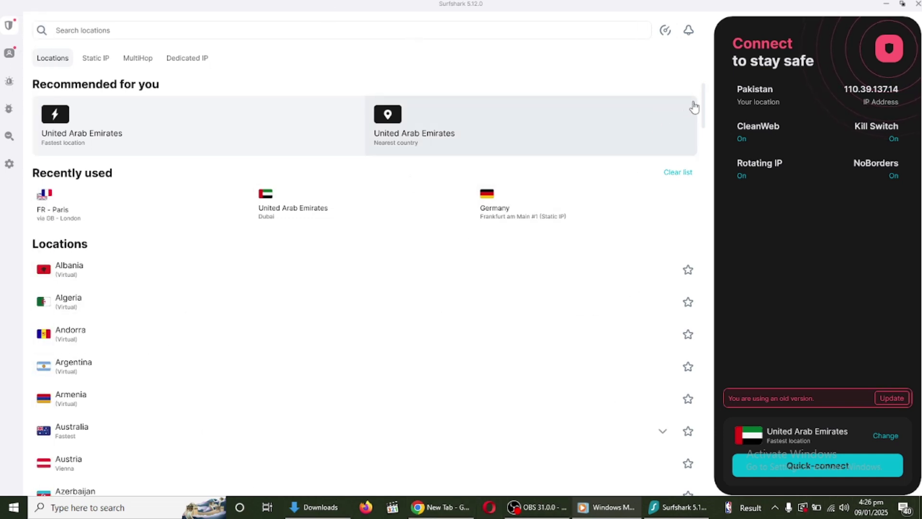
mouse_move(721, 221)
mouse_down()
mouse_move(702, 499)
mouse_move(689, 348)
mouse_move(605, 104)
mouse_up()
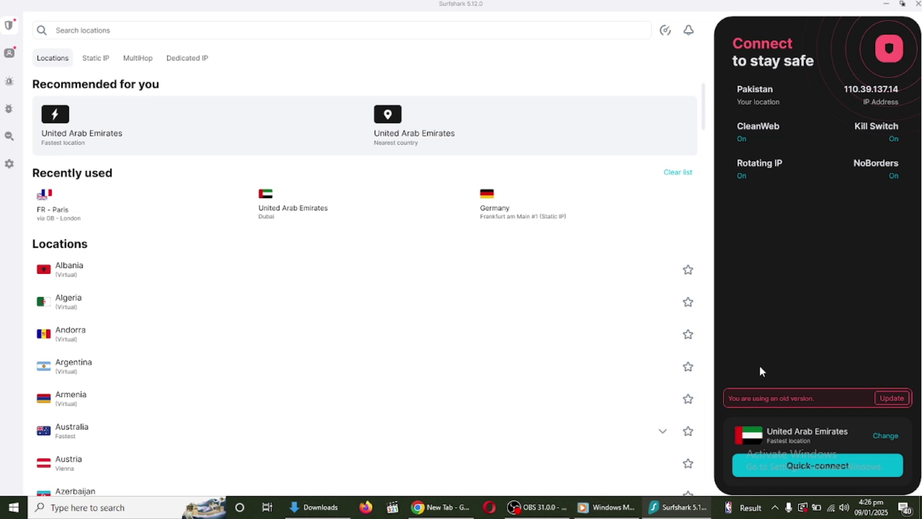
Toggle Surfshark's Kill Switch off and back on in VPN settings, confirming with Continue
click(9, 163)
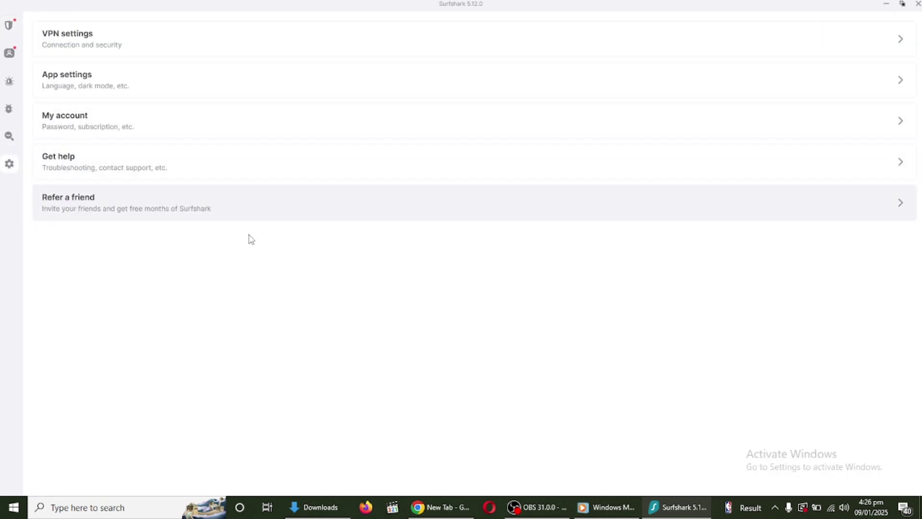
click(107, 56)
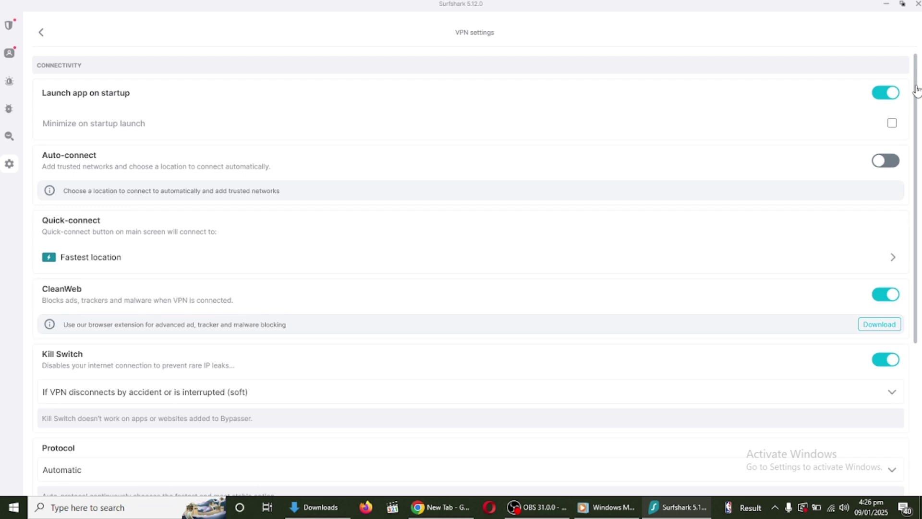
drag(917, 92, 917, 206)
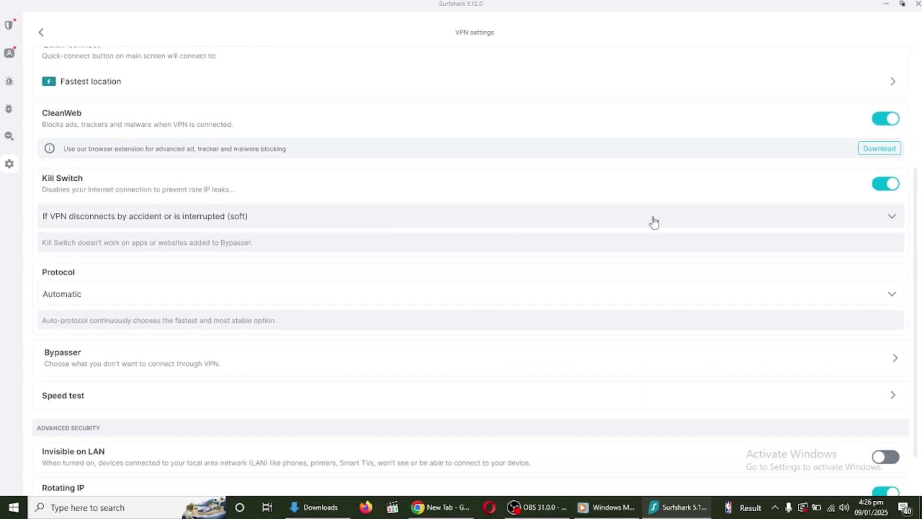
click(885, 187)
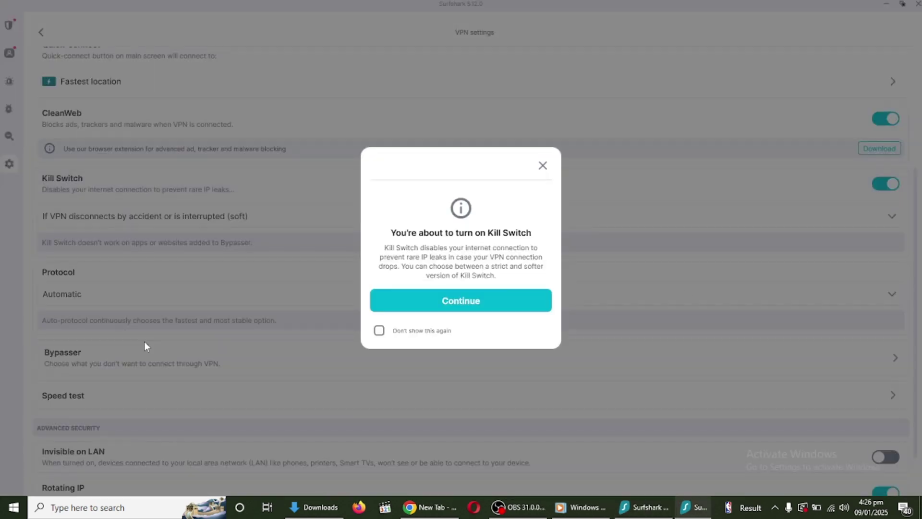
click(435, 309)
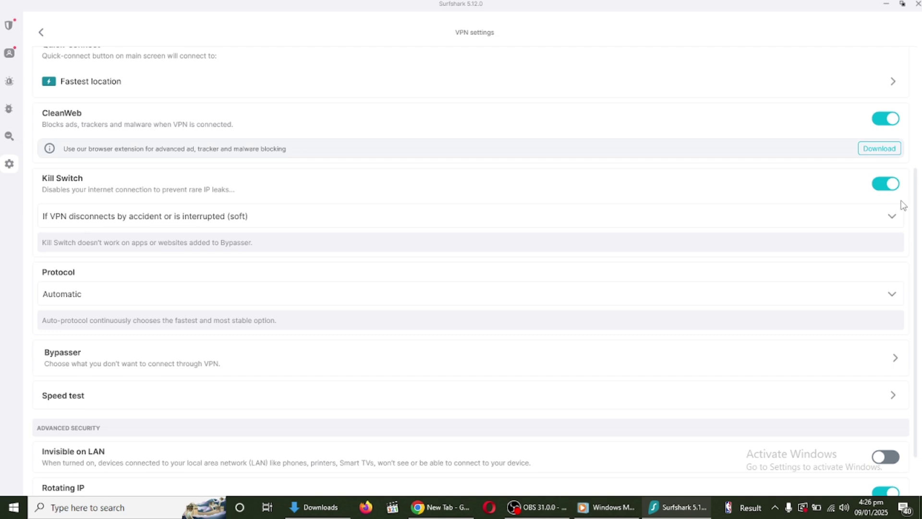
drag(917, 239, 920, 277)
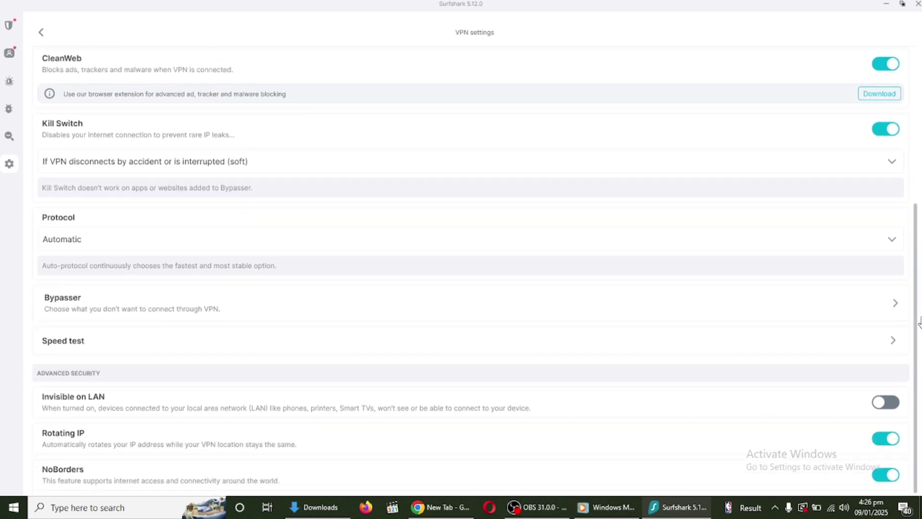
drag(919, 292, 906, 152)
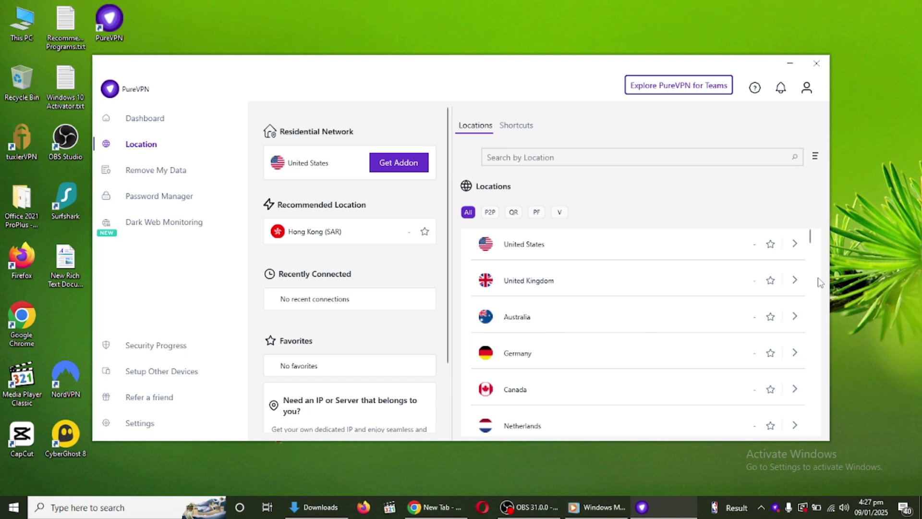
scroll(810, 260, down, 2)
scroll(811, 268, down, 5)
scroll(810, 334, down, 5)
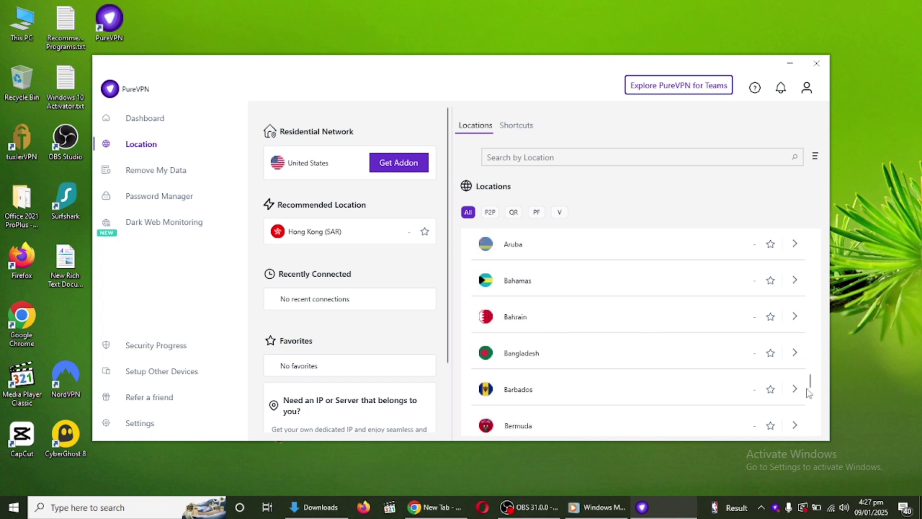
scroll(809, 389, down, 5)
scroll(809, 424, up, 10)
scroll(807, 263, up, 5)
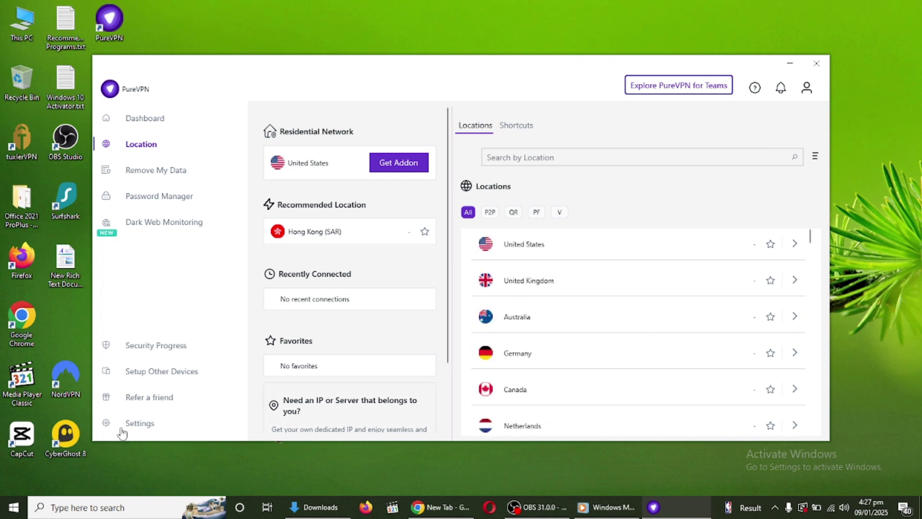
Review PureVPN's General settings, including Enable IKS, and its Protocol options
click(160, 425)
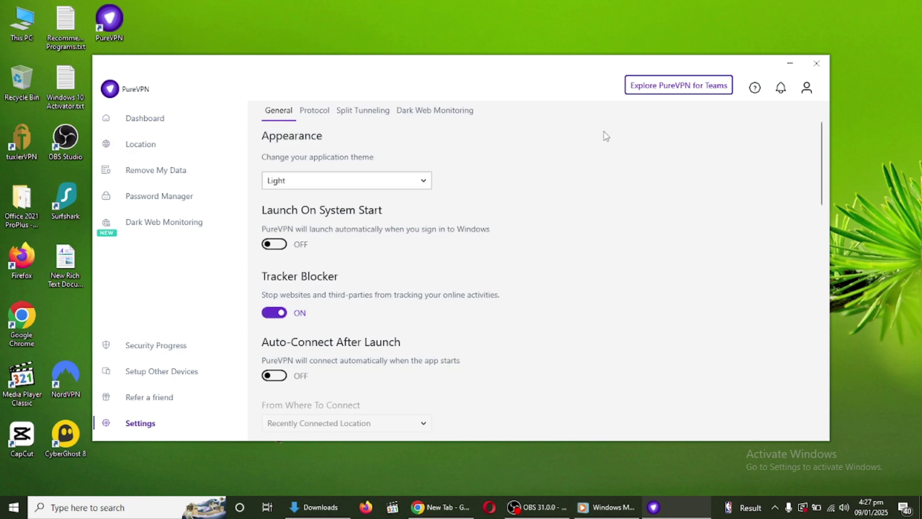
drag(822, 167, 819, 353)
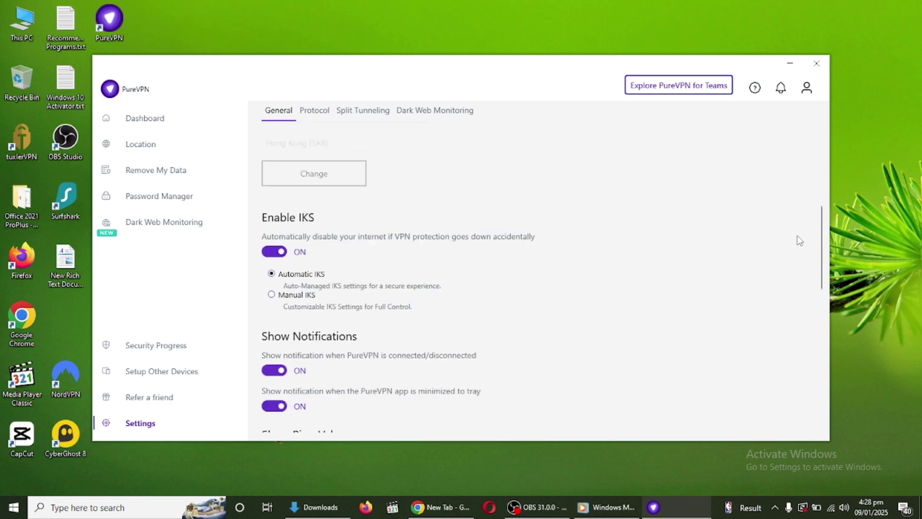
drag(820, 354, 512, 163)
click(317, 110)
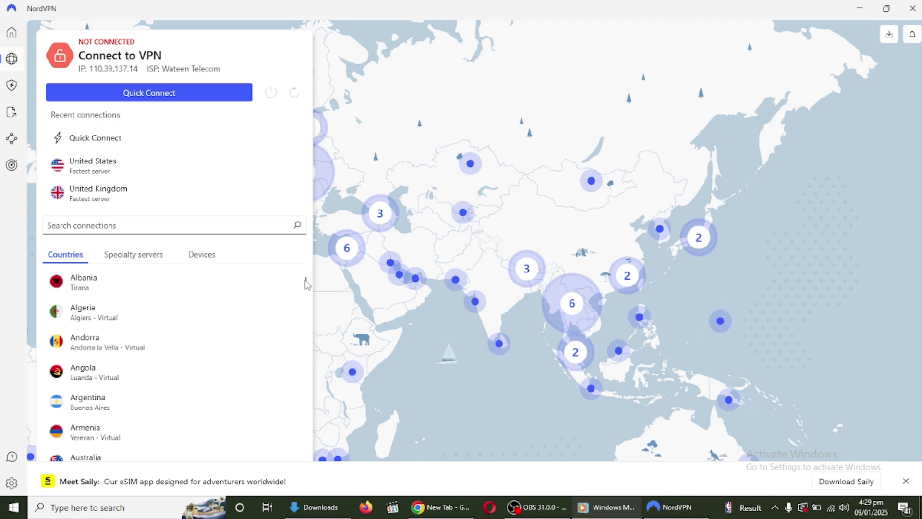
scroll(306, 289, down, 2)
scroll(305, 289, down, 5)
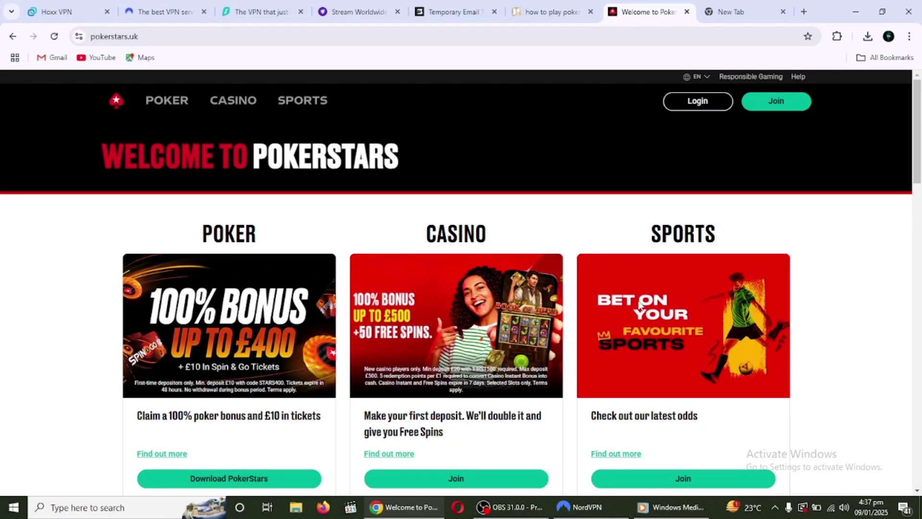
drag(920, 129, 919, 286)
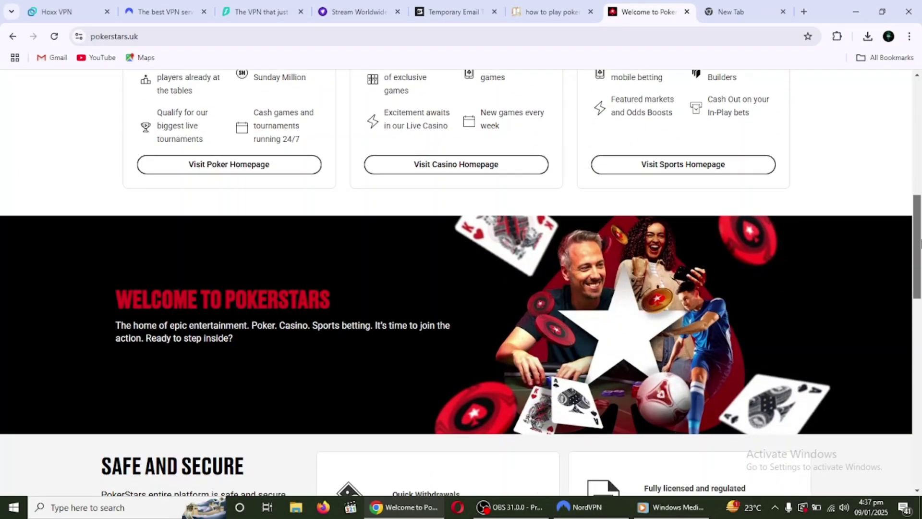
scroll(920, 288, down, 6)
scroll(900, 294, up, 5)
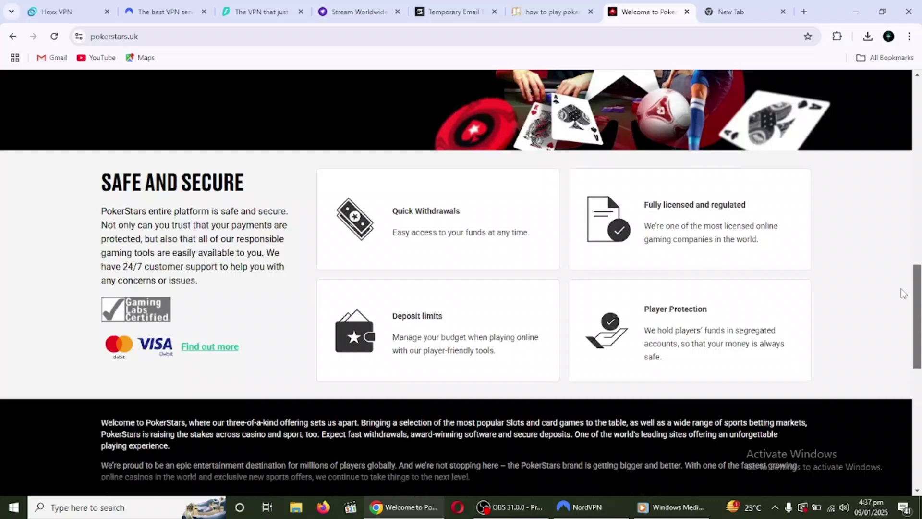
scroll(864, 180, up, 7)
scroll(851, 128, up, 1)
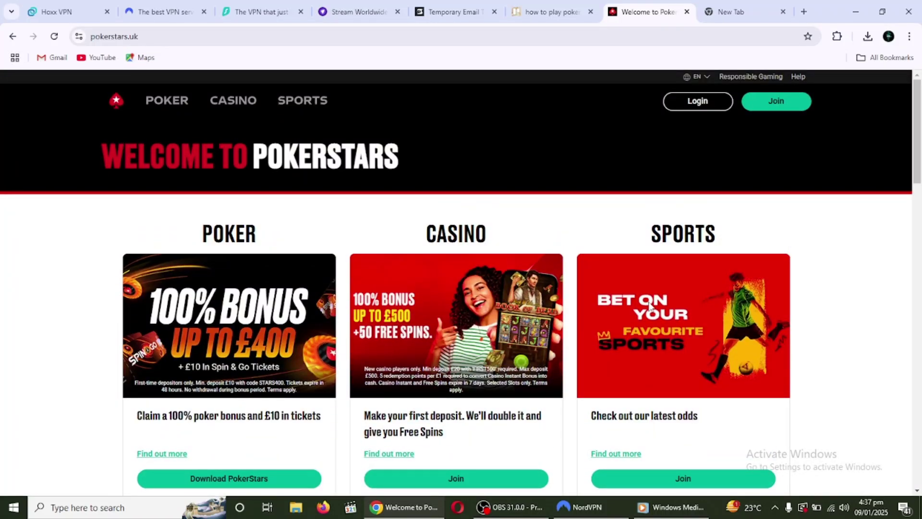